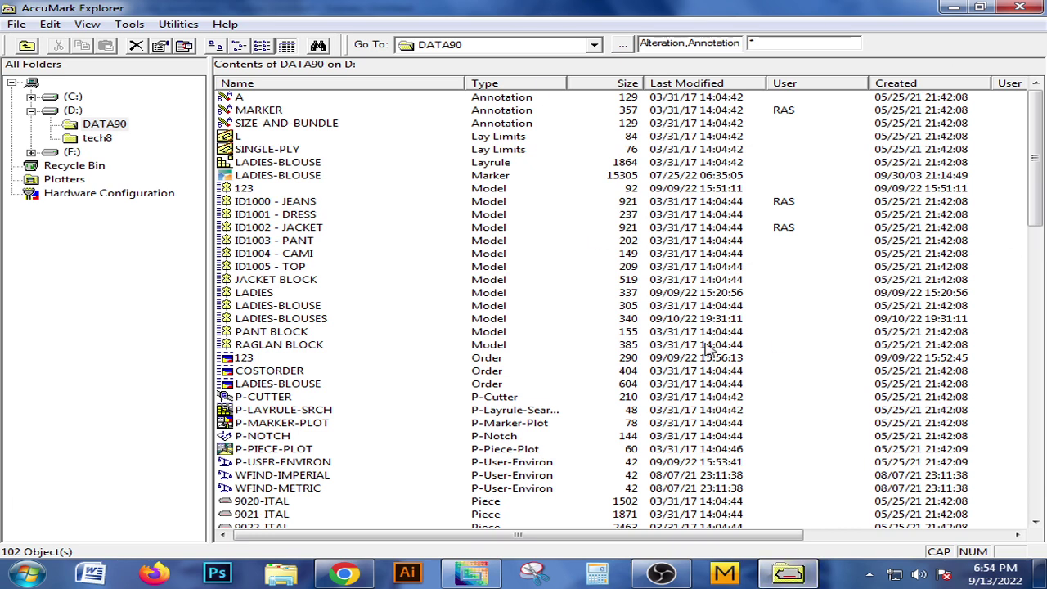
Step: Create a new order in DATA90 with the marker name LADIES-BLOUSE and fill in its order number
{"action": "right_click", "coordinate": [575, 316]}
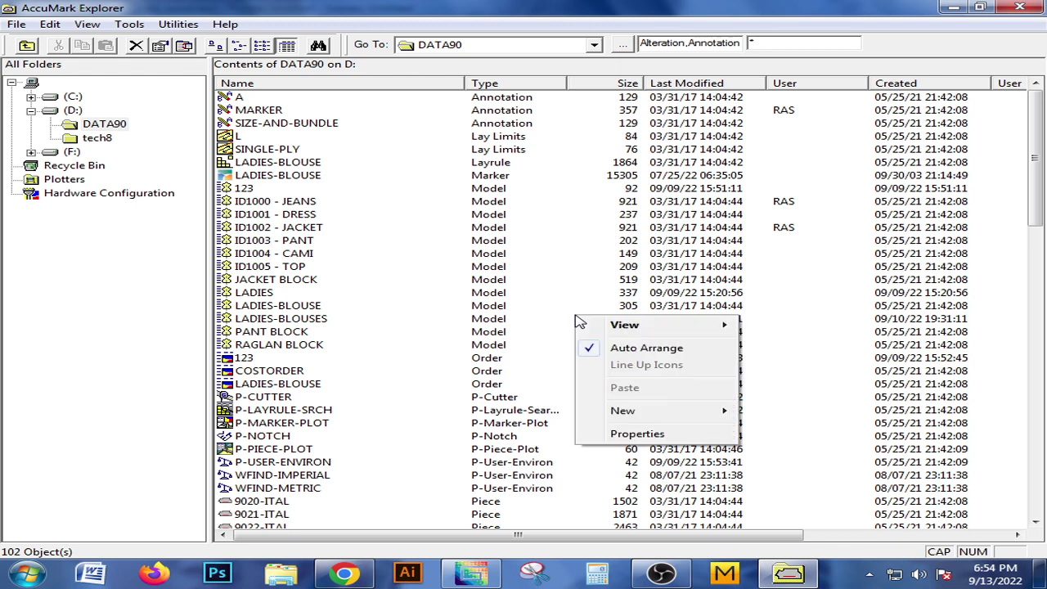
{"action": "mouse_move", "coordinate": [686, 406]}
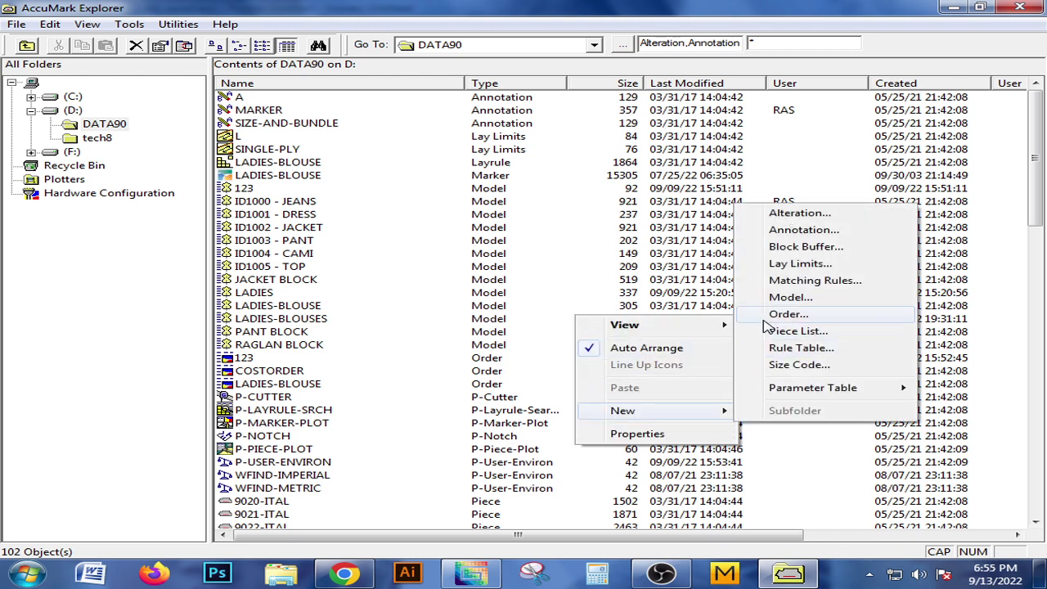
{"action": "left_click", "coordinate": [798, 315]}
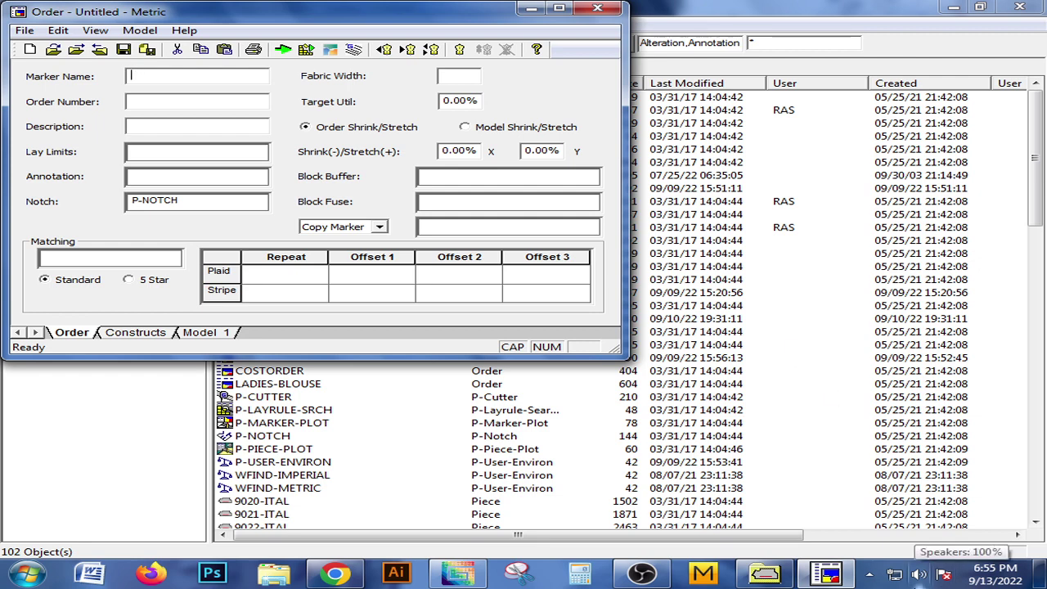
{"action": "type", "text": "LADIES-B"}
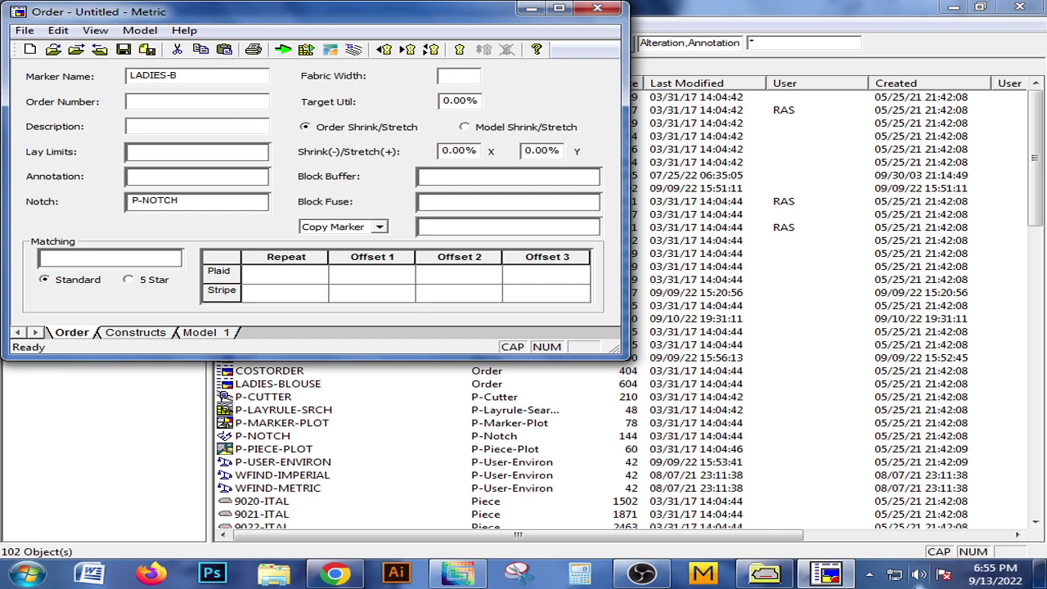
{"action": "type", "text": "LOUSE"}
{"action": "left_click", "coordinate": [168, 102]}
{"action": "type", "text": "1012"}
{"action": "left_click", "coordinate": [225, 155]}
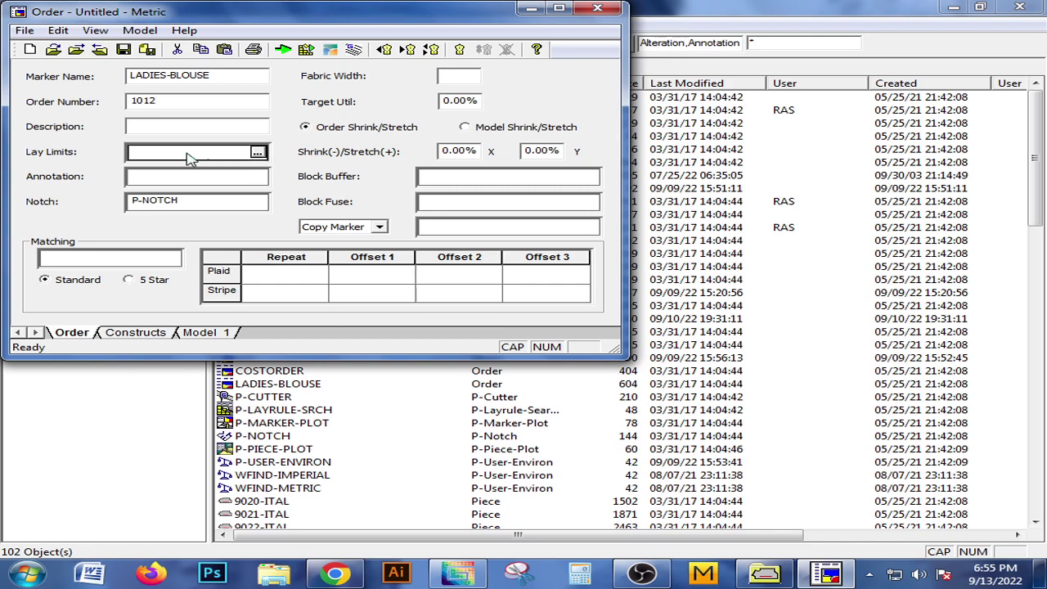
{"action": "double_click", "coordinate": [197, 156]}
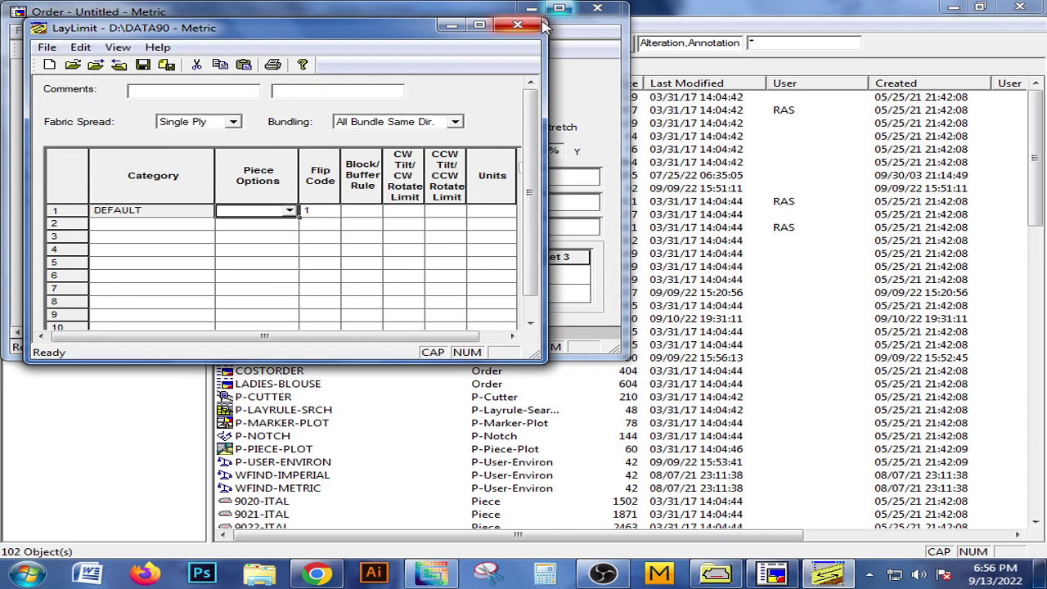
{"action": "left_click", "coordinate": [518, 26]}
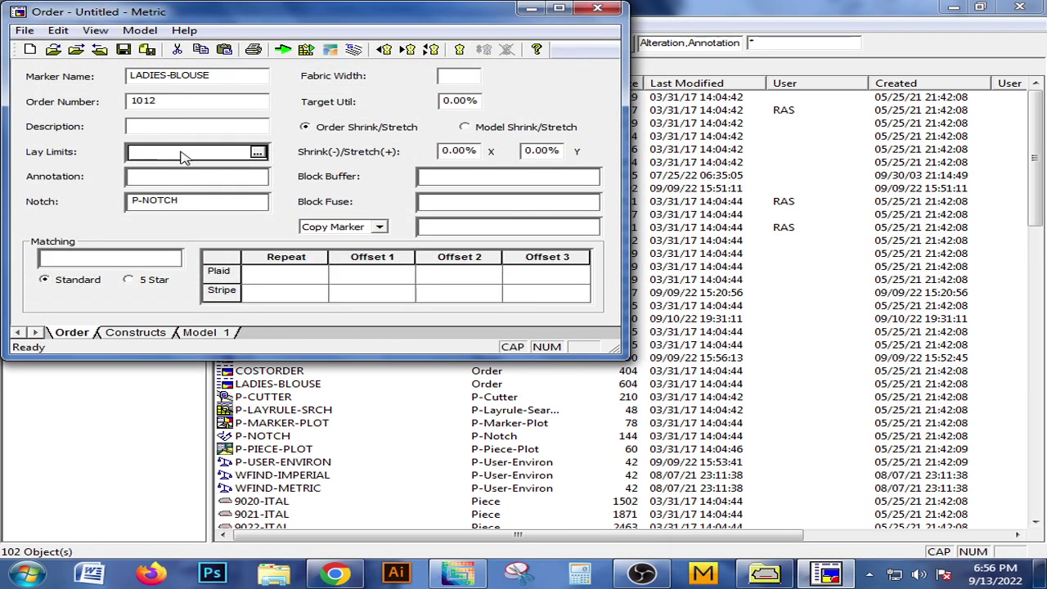
Step: Set the order's lay limits to SINGLE-PLY and its annotation to SIZE-AND-BUNDLE
{"action": "left_click", "coordinate": [183, 154]}
{"action": "type", "text": "SINGL"}
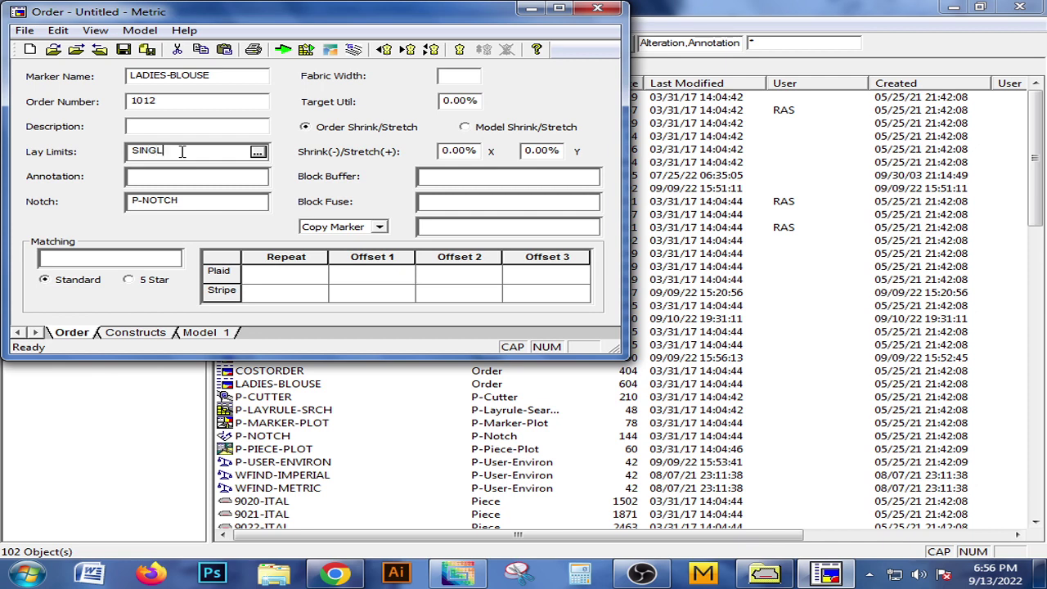
{"action": "type", "text": "E-PLY"}
{"action": "left_click", "coordinate": [143, 183]}
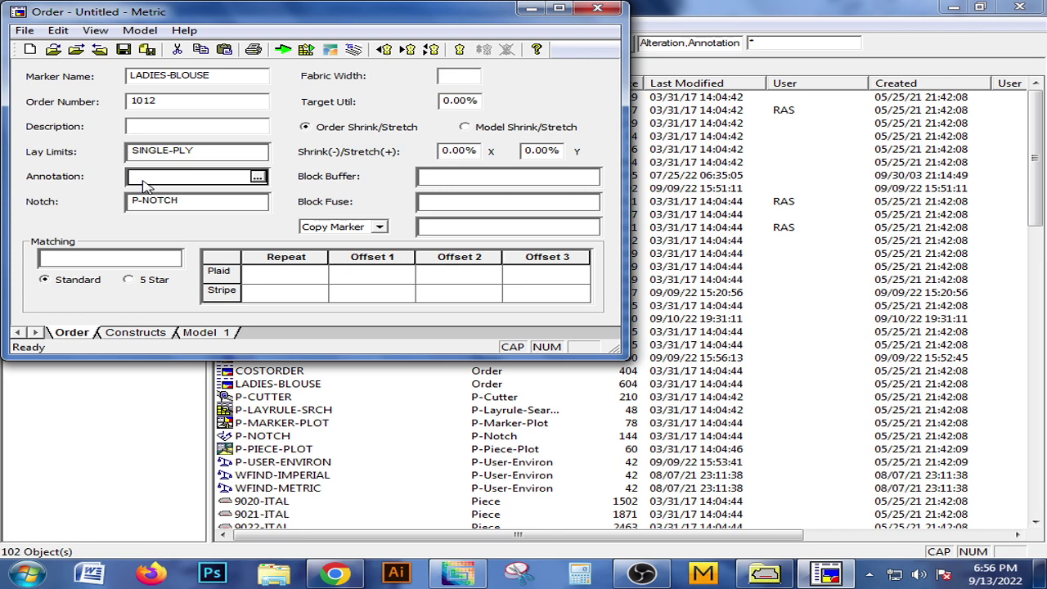
{"action": "type", "text": "SIZE-AND-BU"}
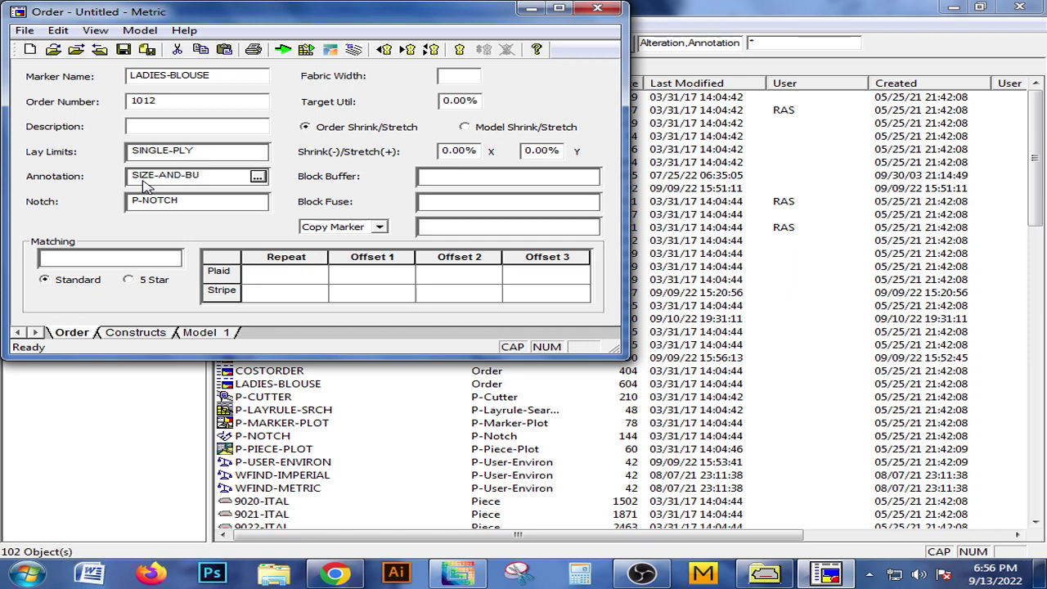
{"action": "type", "text": "NDLE"}
Step: Check the notation in the user environment preferences, and enter a fabric width of 139 and a target utilization of 85%
{"action": "left_click", "coordinate": [448, 76]}
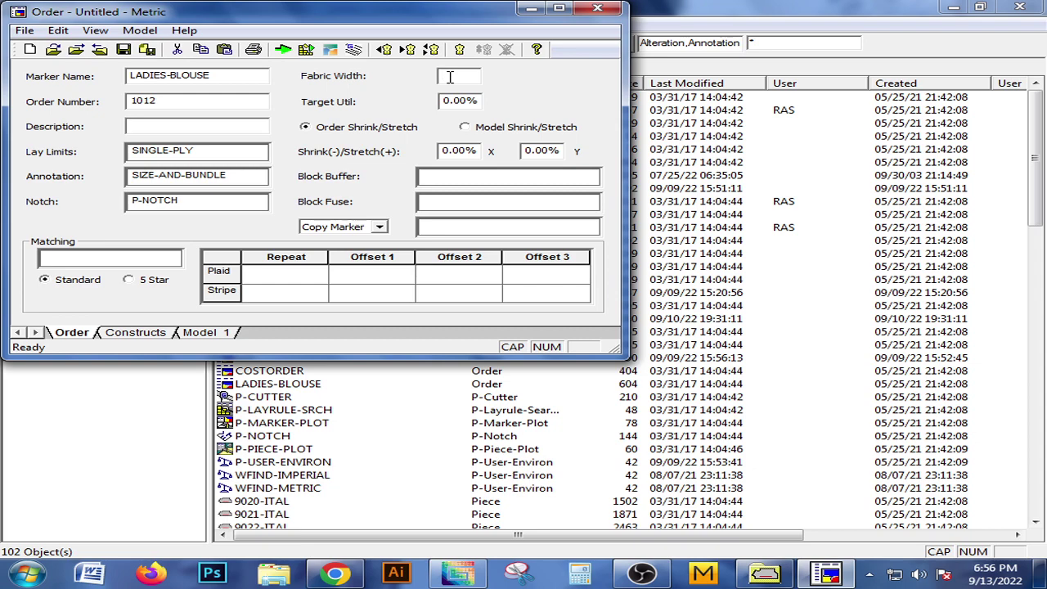
{"action": "left_click", "coordinate": [95, 30]}
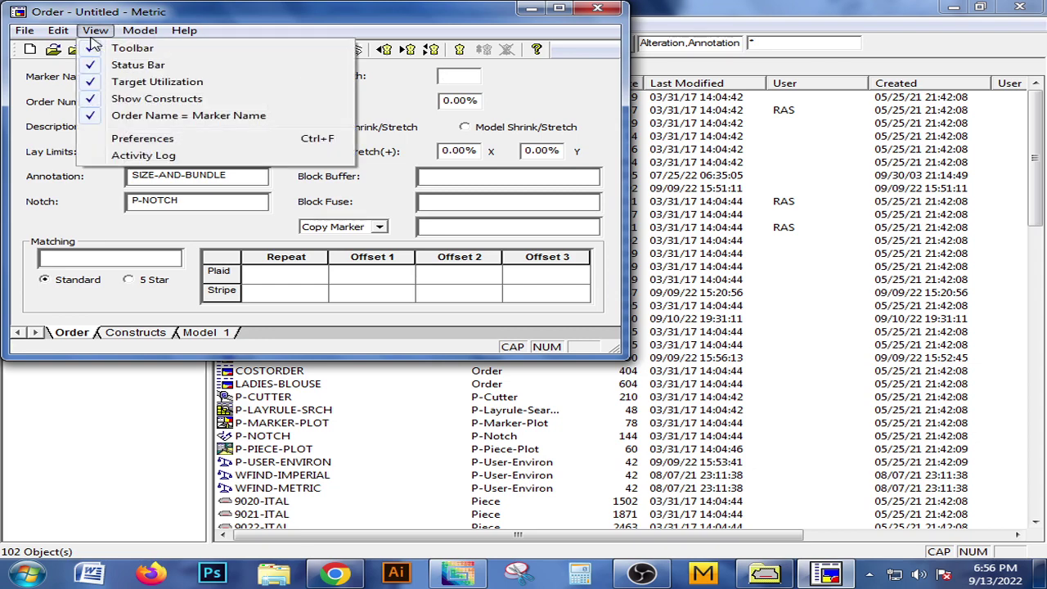
{"action": "left_click", "coordinate": [131, 139]}
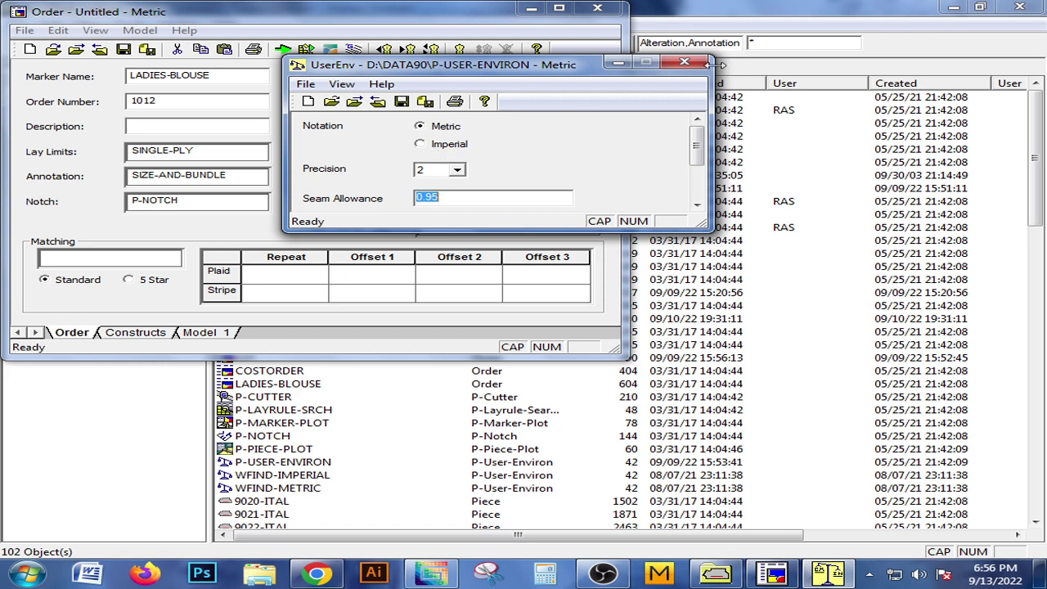
{"action": "left_click", "coordinate": [684, 62]}
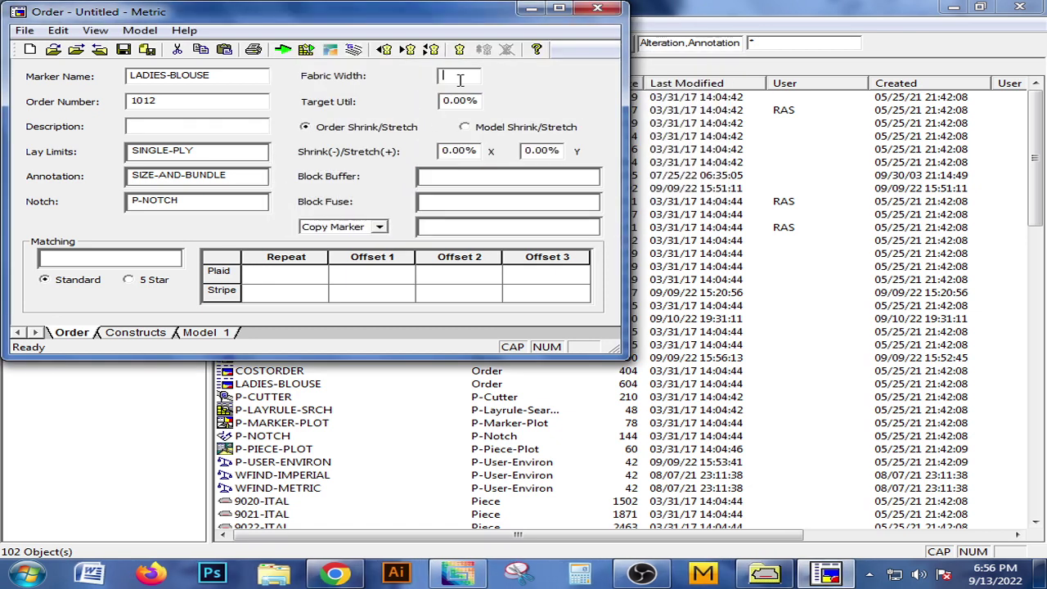
{"action": "type", "text": "139"}
{"action": "double_click", "coordinate": [471, 99]}
{"action": "left_click_drag", "start_coordinate": [480, 100], "coordinate": [434, 102]}
{"action": "type", "text": "85"}
Step: Save the order, and save it again under the new name LADIES-BLOUSE 1 in DATA90
{"action": "left_click", "coordinate": [126, 51]}
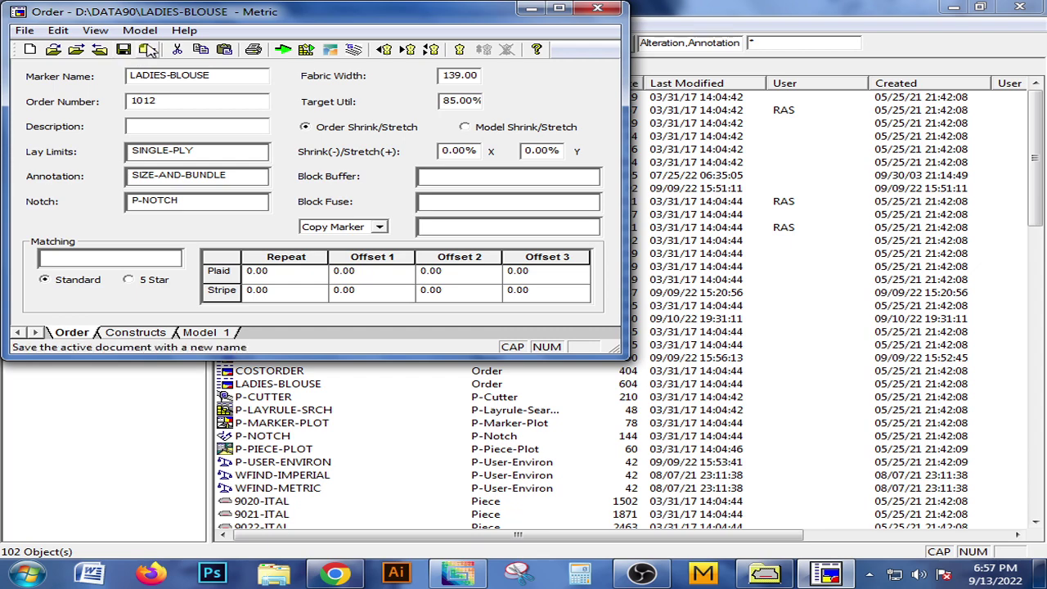
{"action": "left_click", "coordinate": [147, 51]}
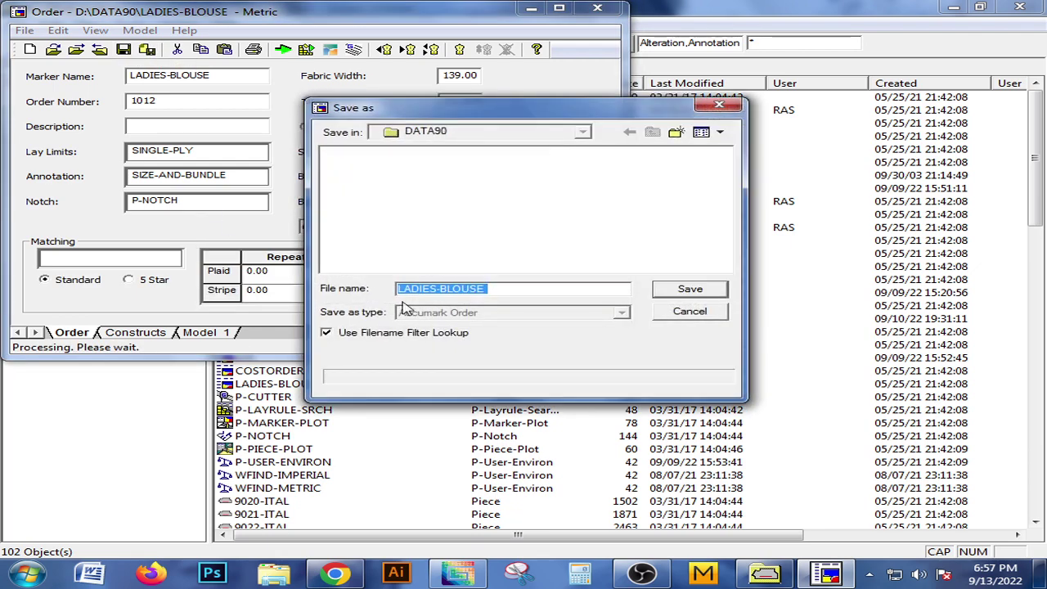
{"action": "left_click", "coordinate": [498, 289]}
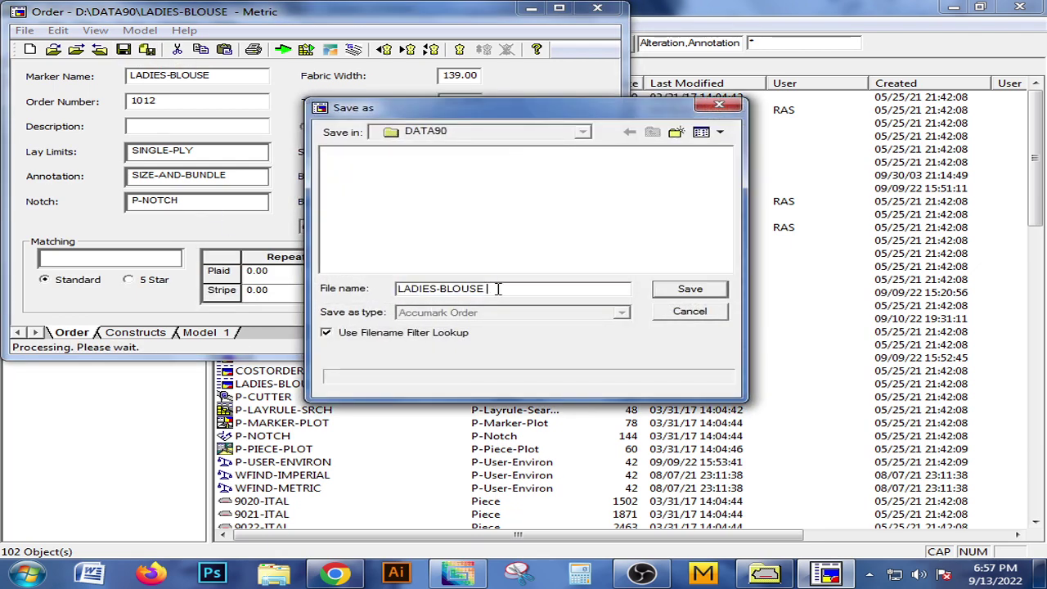
{"action": "type", "text": "1"}
{"action": "left_click", "coordinate": [699, 292]}
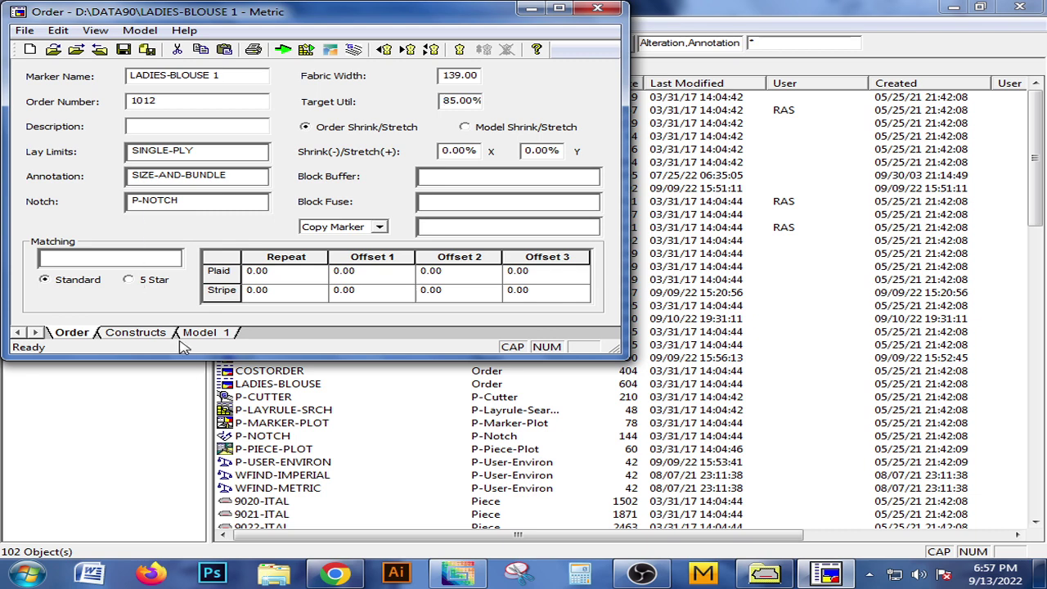
{"action": "left_click", "coordinate": [206, 336]}
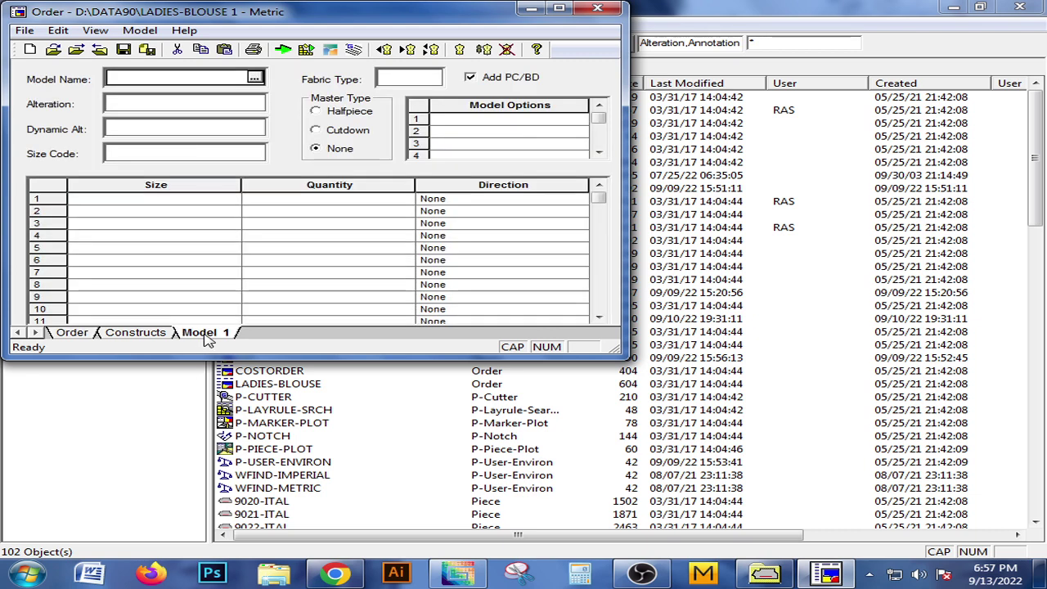
{"action": "double_click", "coordinate": [161, 80]}
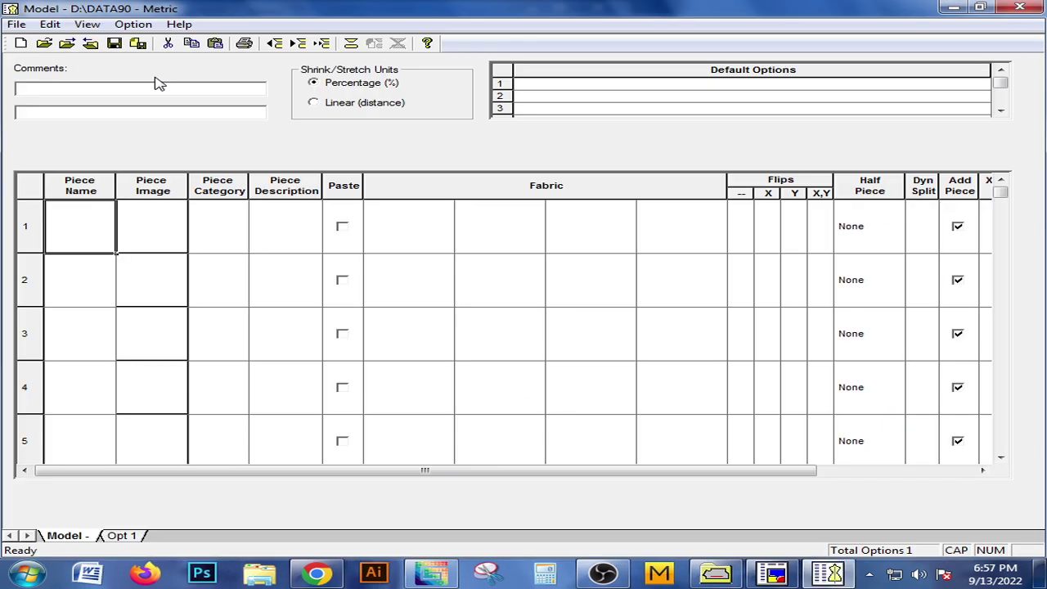
{"action": "left_click", "coordinate": [1018, 7]}
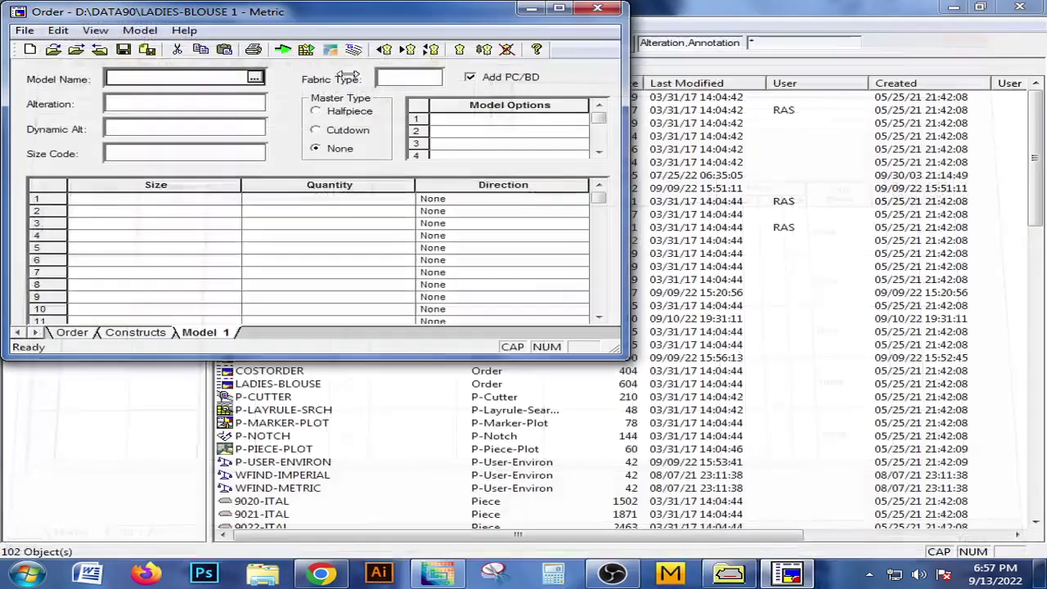
{"action": "left_click", "coordinate": [72, 333]}
Step: Assign the model LADIES-BLOUSE to the order's first model page
{"action": "left_click", "coordinate": [206, 332]}
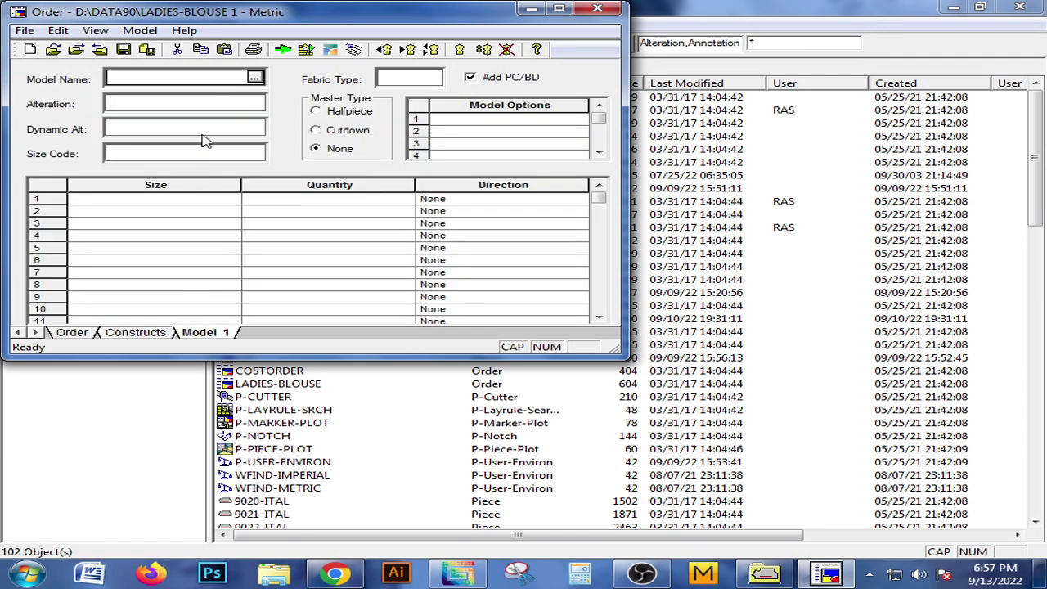
{"action": "left_click", "coordinate": [211, 79]}
{"action": "type", "text": "LADI"}
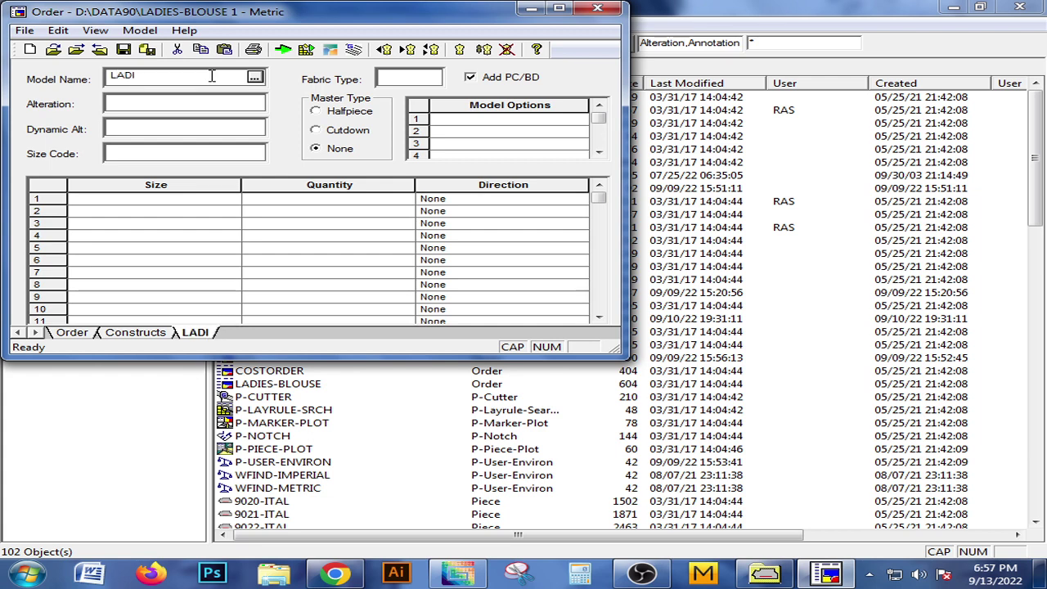
{"action": "type", "text": "ES"}
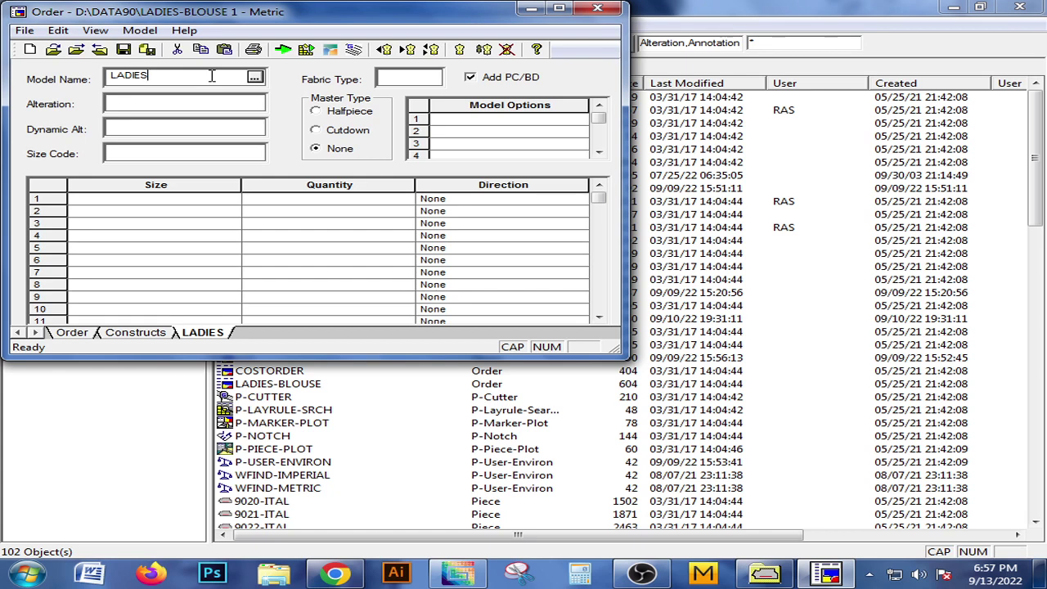
{"action": "type", "text": "-B"}
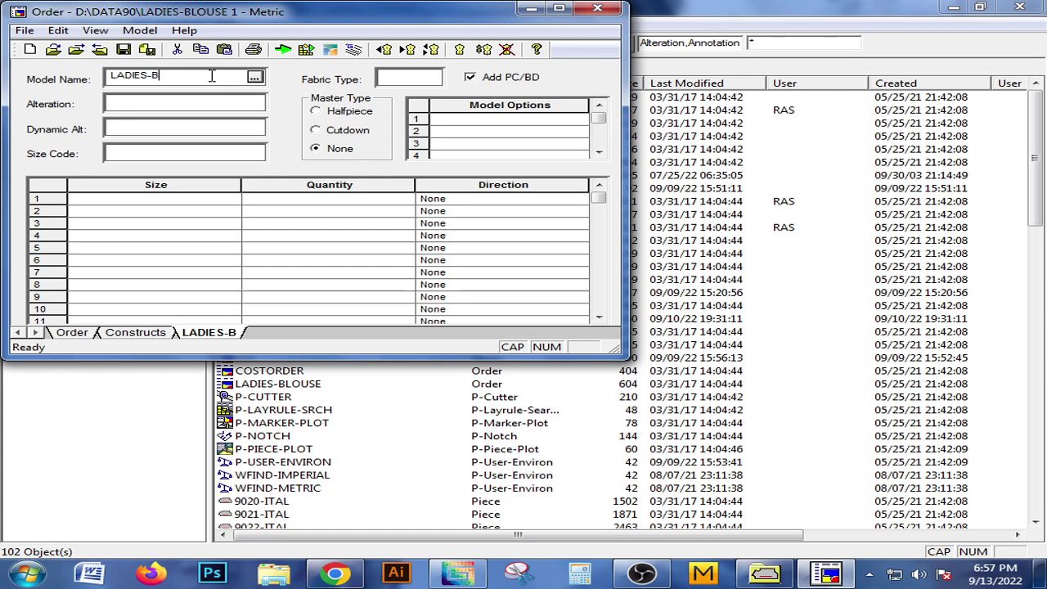
{"action": "type", "text": "LOUS"}
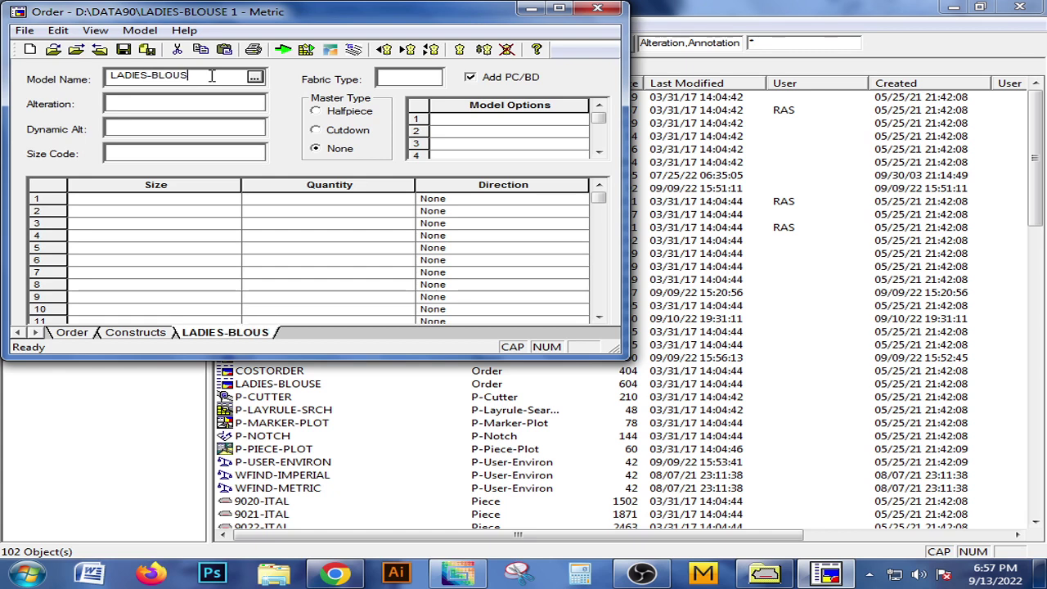
{"action": "type", "text": "E"}
Step: Choose M as the fabric type for the LADIES-BLOUSE model
{"action": "left_click", "coordinate": [403, 78]}
{"action": "left_click", "coordinate": [430, 78]}
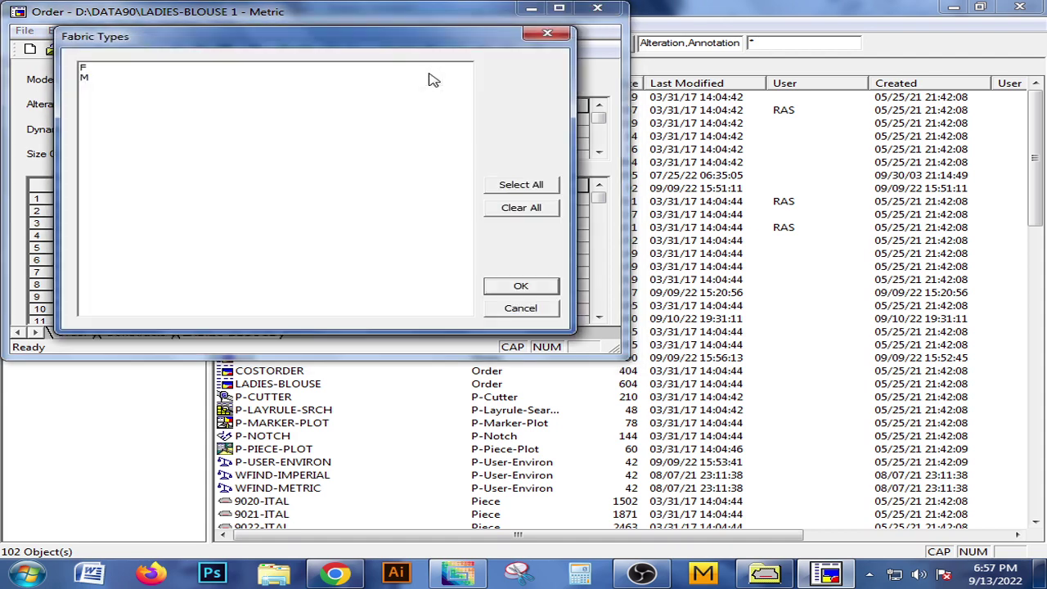
{"action": "left_click", "coordinate": [89, 77]}
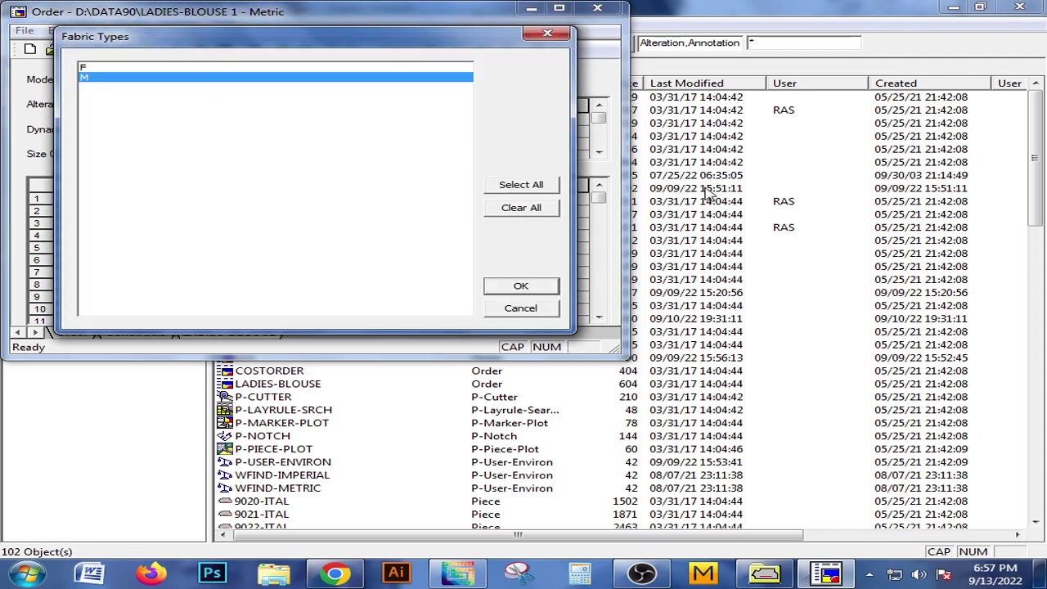
{"action": "left_click", "coordinate": [521, 284]}
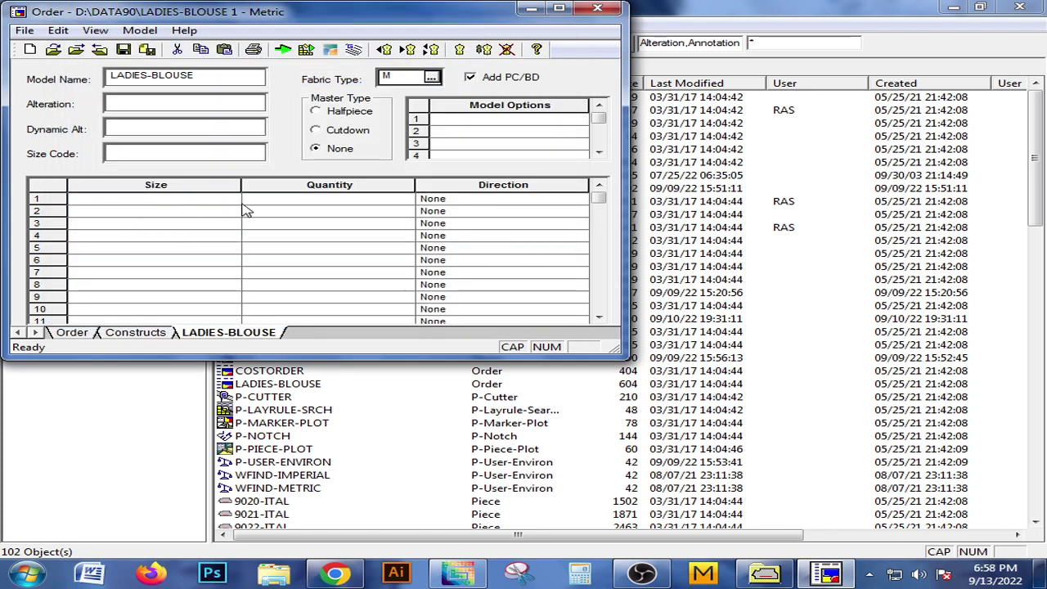
Step: Add all available sizes of the model, 8 through 20, to the order's size table
{"action": "left_click", "coordinate": [213, 208]}
{"action": "left_click", "coordinate": [231, 200]}
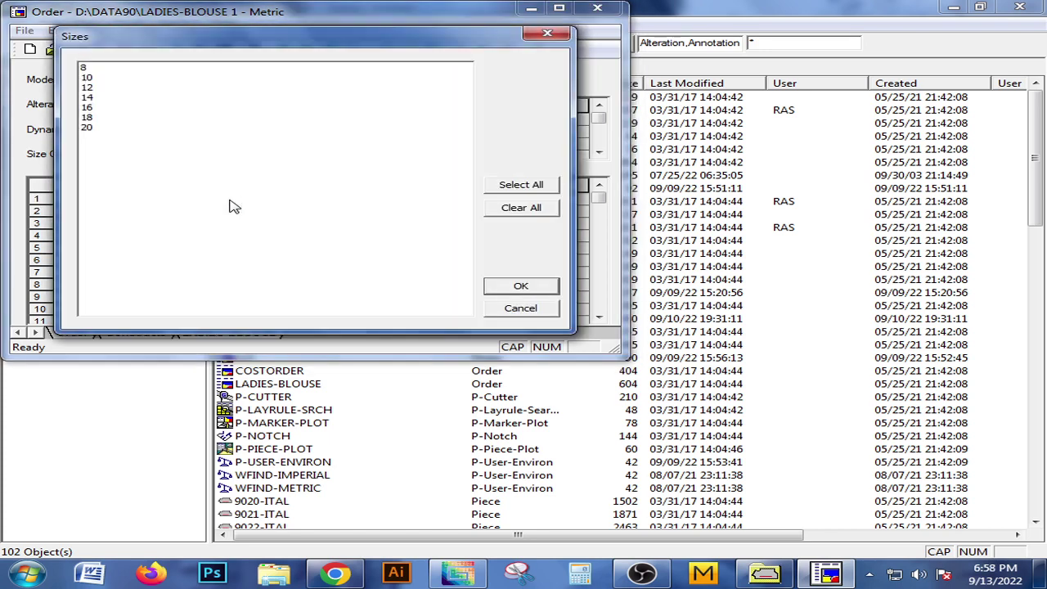
{"action": "left_click", "coordinate": [530, 187]}
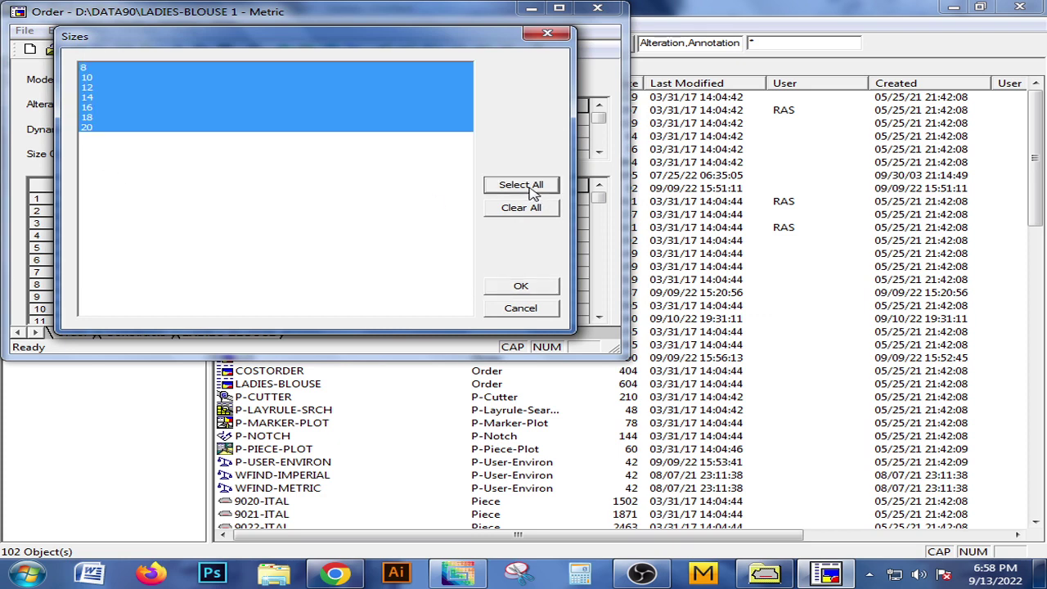
{"action": "left_click", "coordinate": [520, 287]}
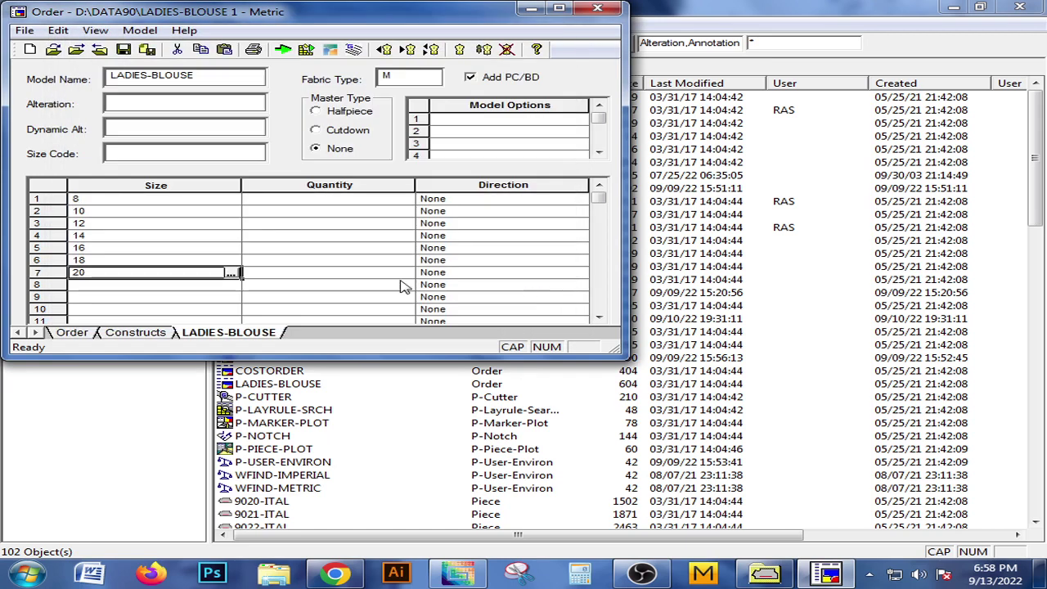
Step: Set the order quantities to 2 for size 10 and 1 each for sizes 8, 12, 14, 16, 18 and 20
{"action": "left_click", "coordinate": [256, 204]}
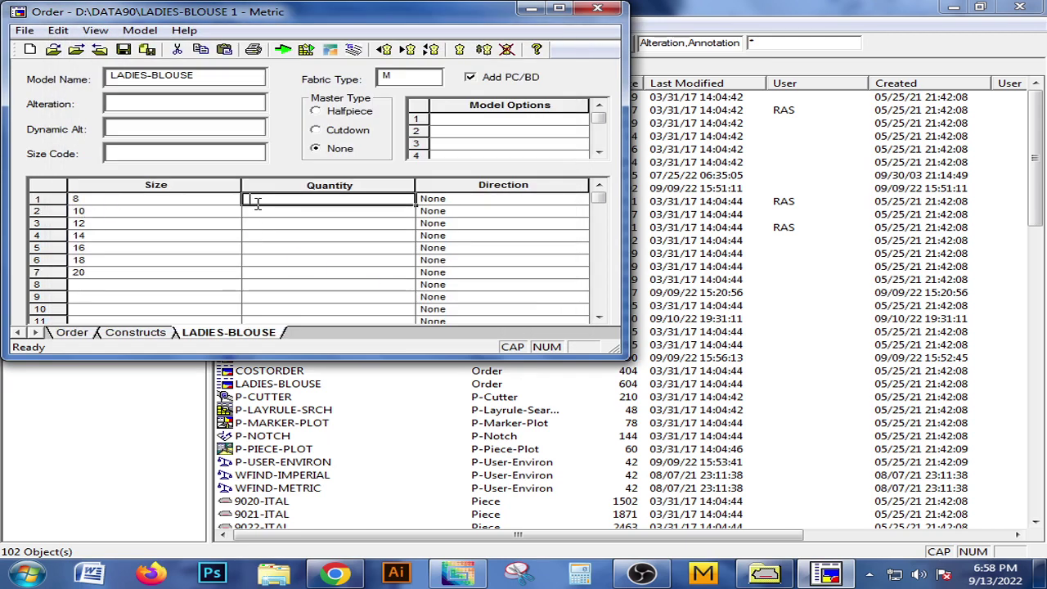
{"action": "type", "text": "1"}
{"action": "left_click", "coordinate": [255, 211]}
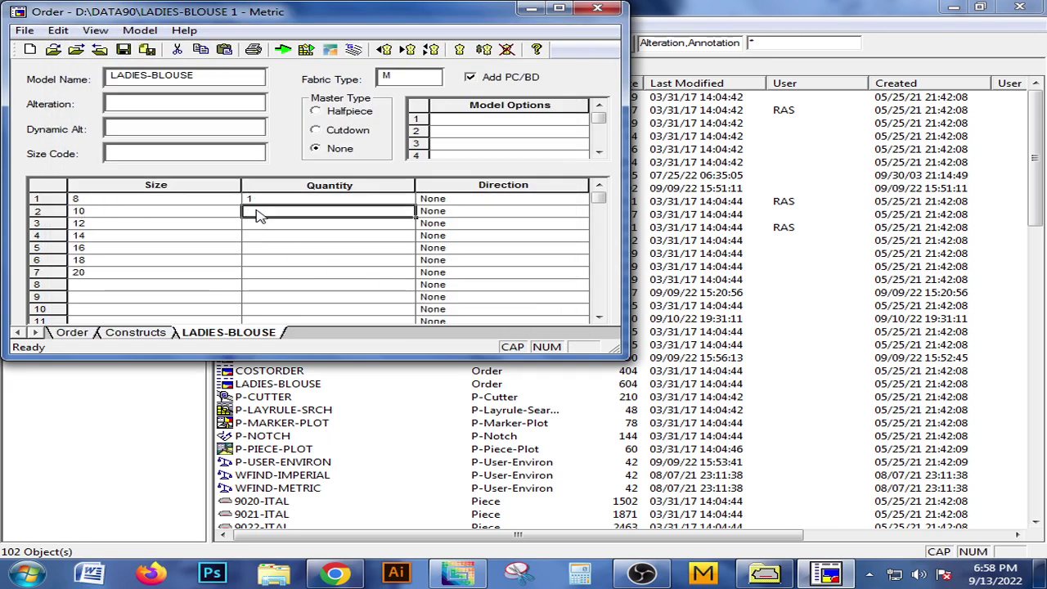
{"action": "type", "text": "2"}
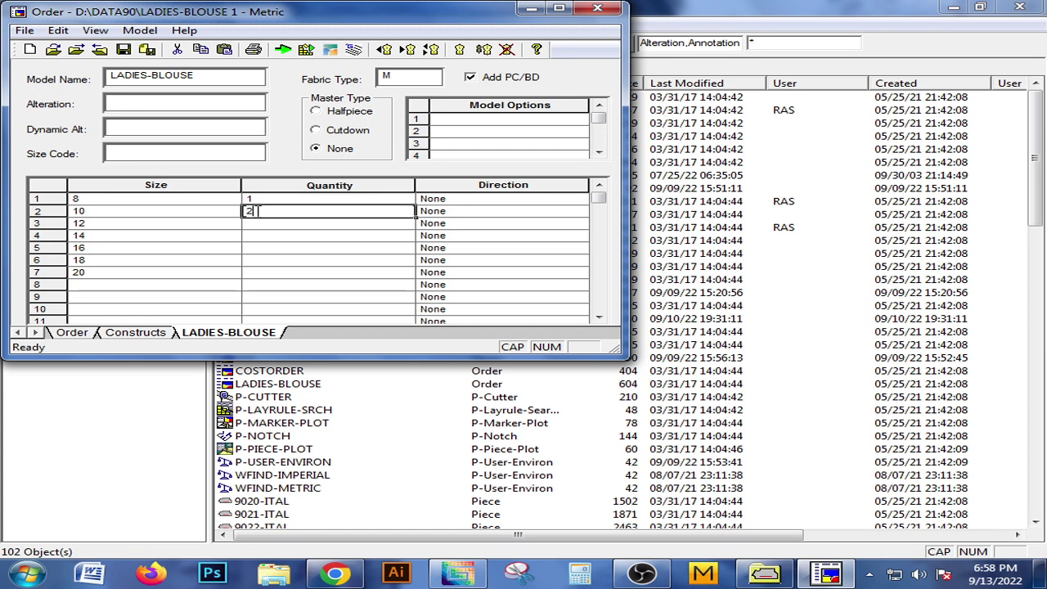
{"action": "left_click", "coordinate": [252, 236]}
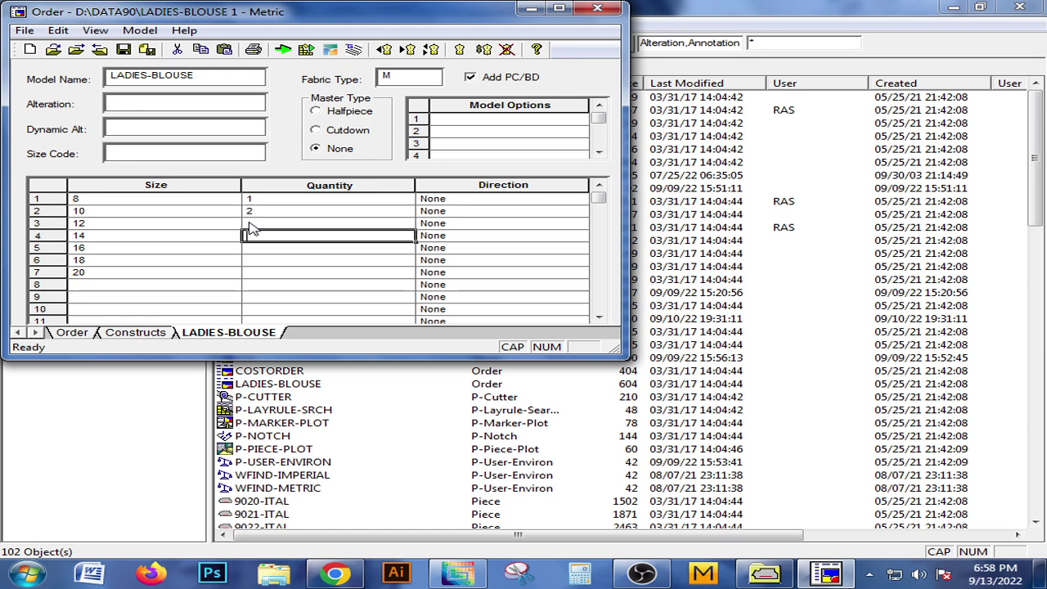
{"action": "left_click", "coordinate": [247, 222]}
{"action": "type", "text": "1"}
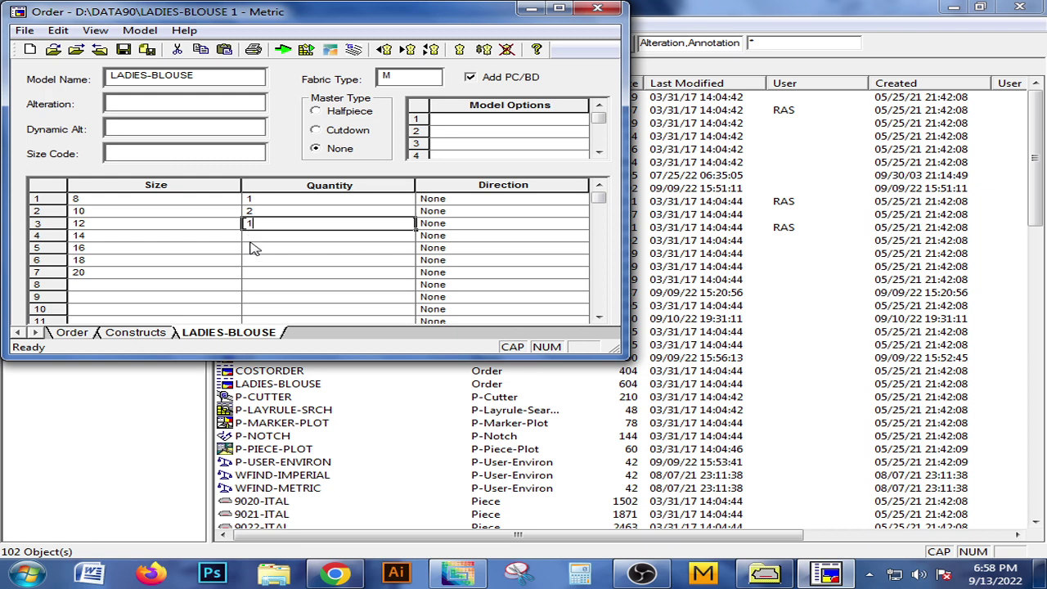
{"action": "left_click", "coordinate": [253, 248]}
{"action": "left_click", "coordinate": [250, 236]}
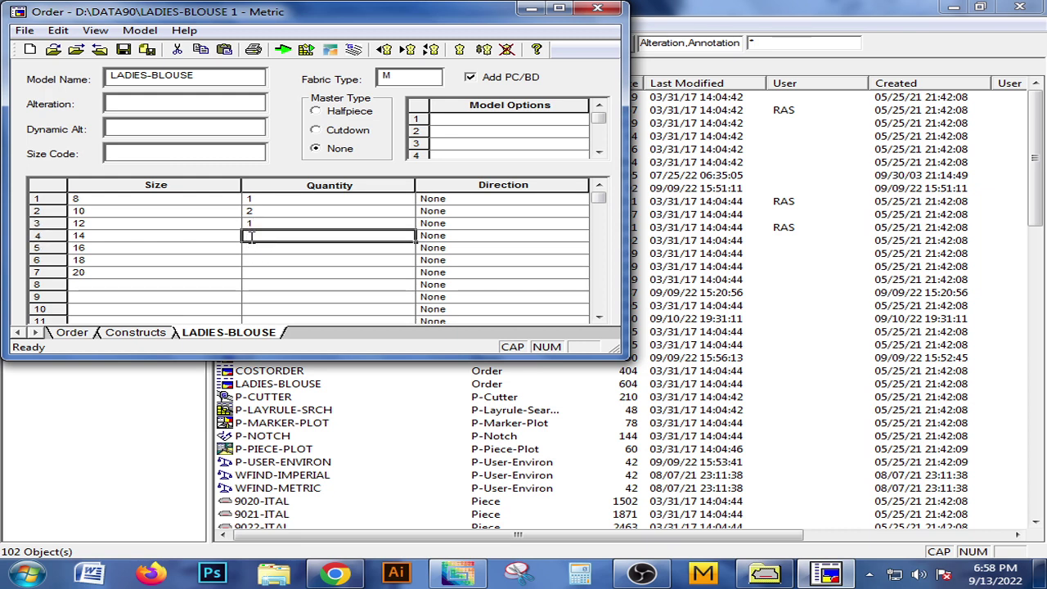
{"action": "type", "text": "1"}
{"action": "key", "text": "Down"}
{"action": "key", "text": "Down"}
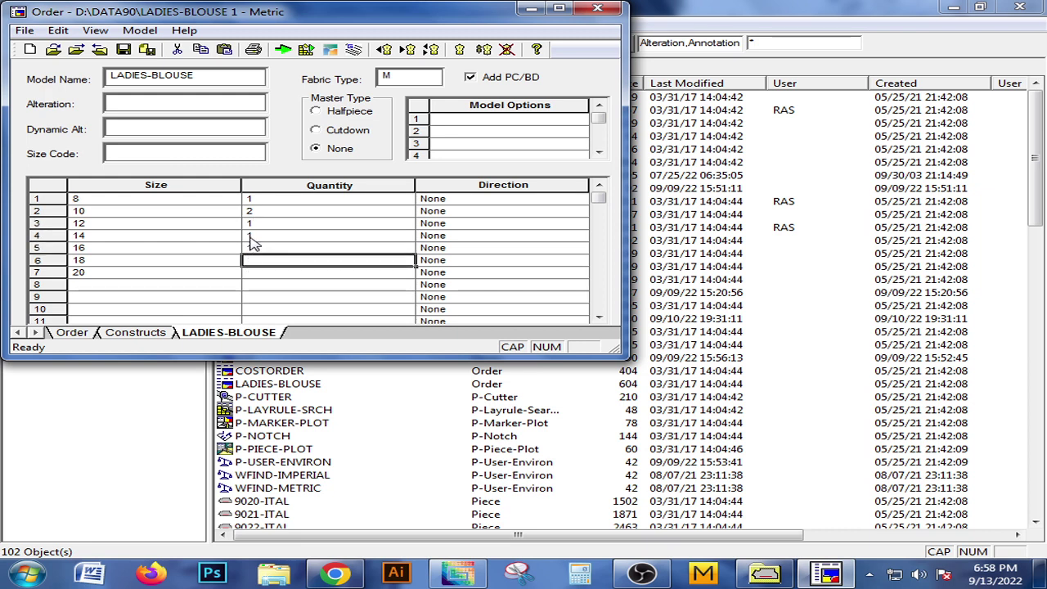
{"action": "type", "text": "1"}
Step: Process the LADIES-BLOUSE 1 order and close the order editor
{"action": "left_click", "coordinate": [283, 54]}
{"action": "left_click", "coordinate": [233, 222]}
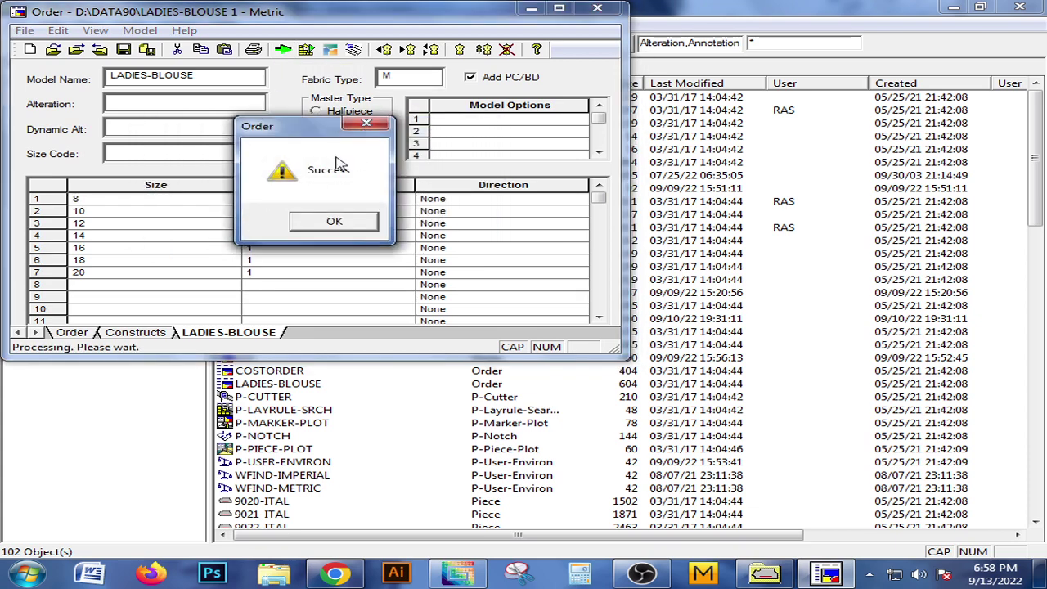
{"action": "left_click", "coordinate": [331, 222]}
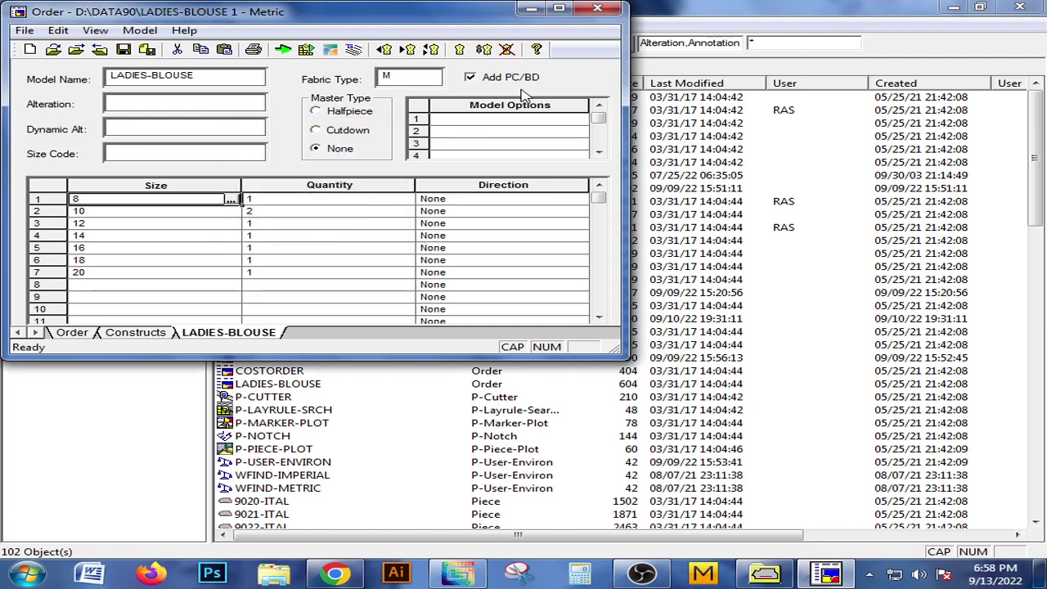
{"action": "left_click", "coordinate": [597, 8]}
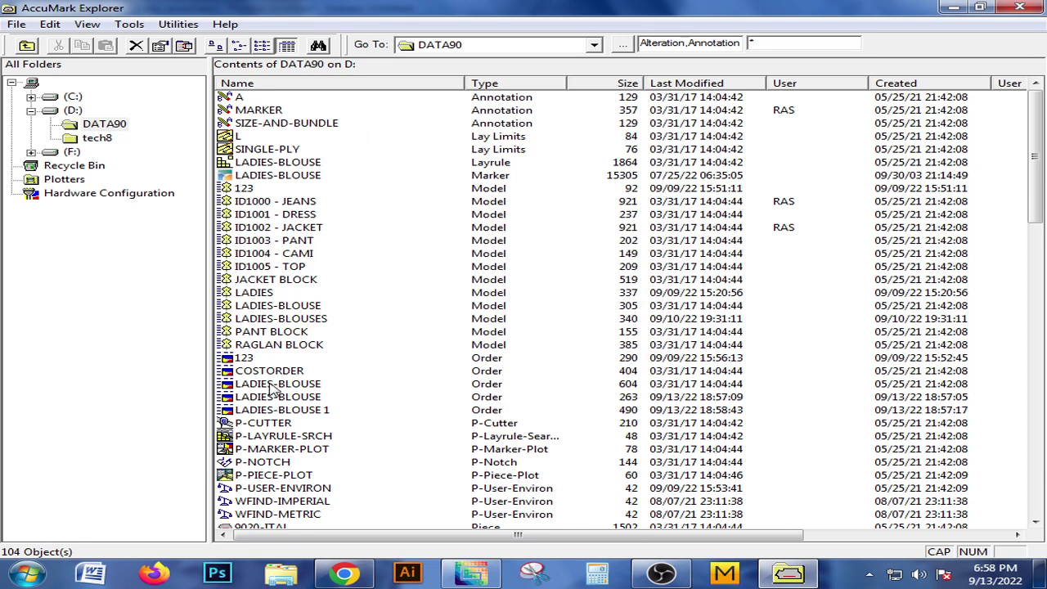
Step: Open the existing LADIES-BLOUSE marker from DATA90 for marker making
{"action": "left_click", "coordinate": [290, 179]}
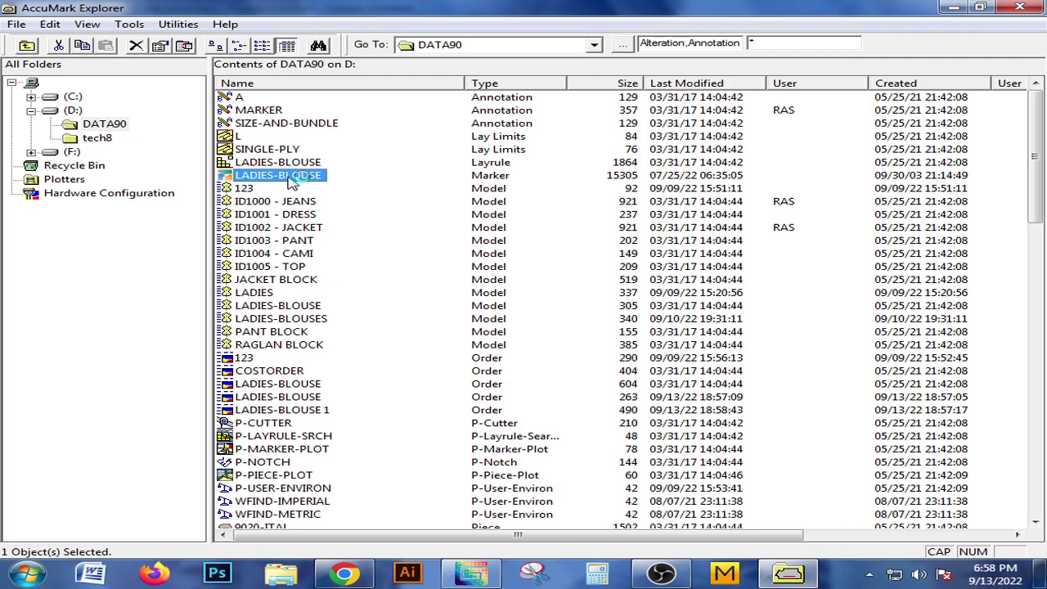
{"action": "double_click", "coordinate": [290, 177]}
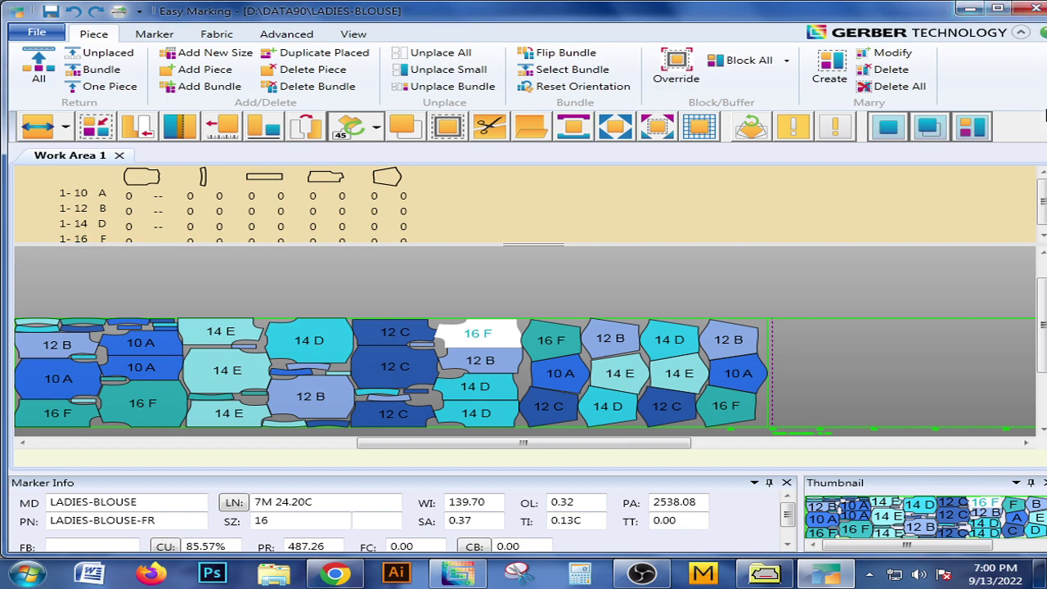
{"action": "left_click", "coordinate": [642, 573]}
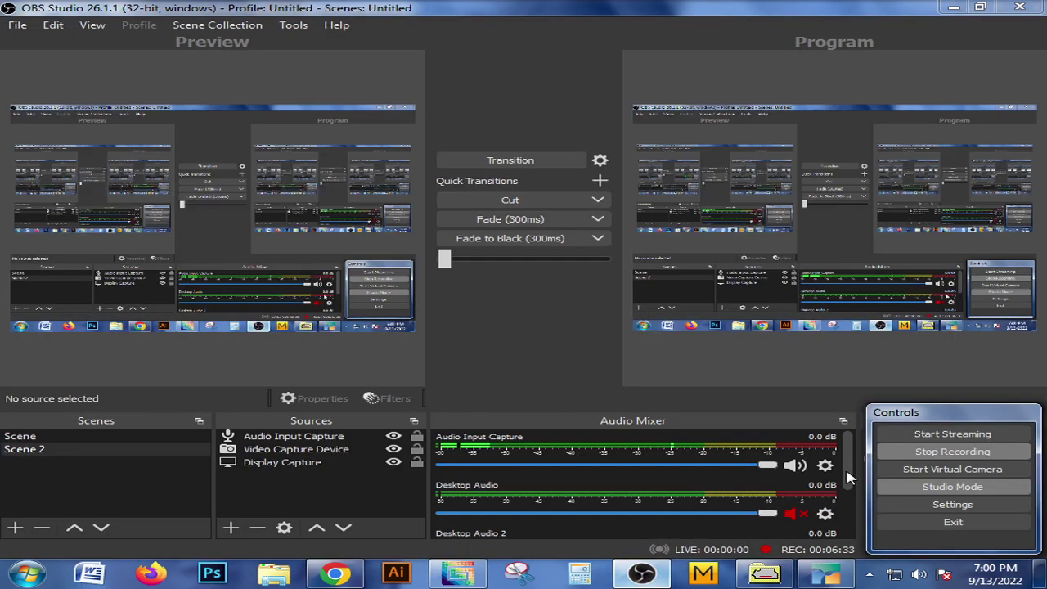